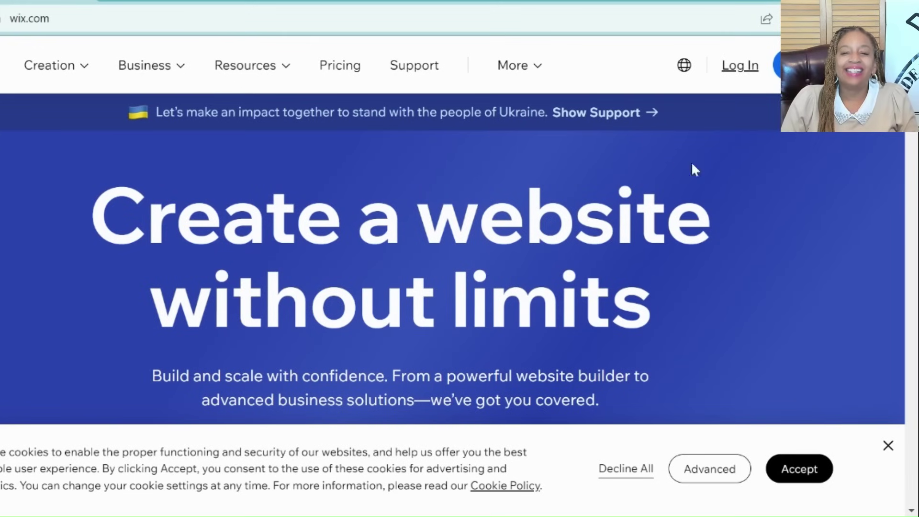
- Start a Wix account and check domain availability for turtles.com, then tshirtturtles.com
{"action": "left_click", "coordinate": [778, 65]}
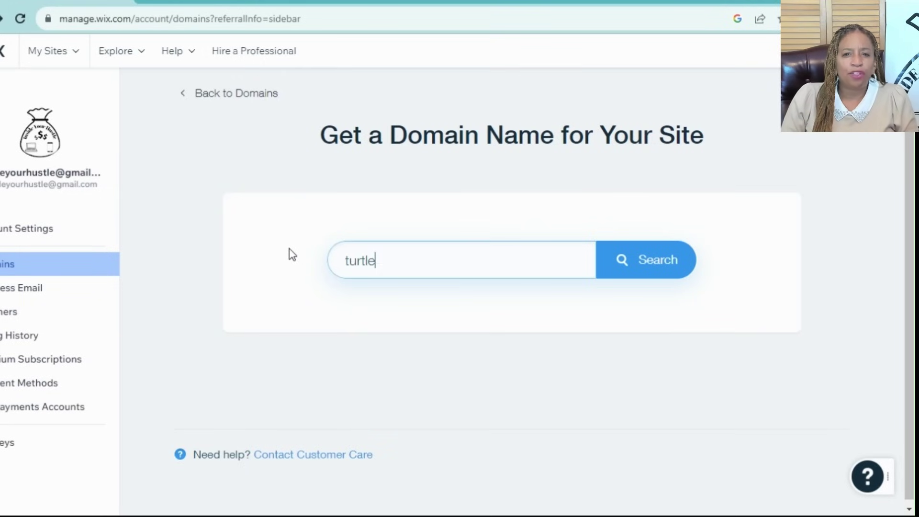
{"action": "key", "text": "Return"}
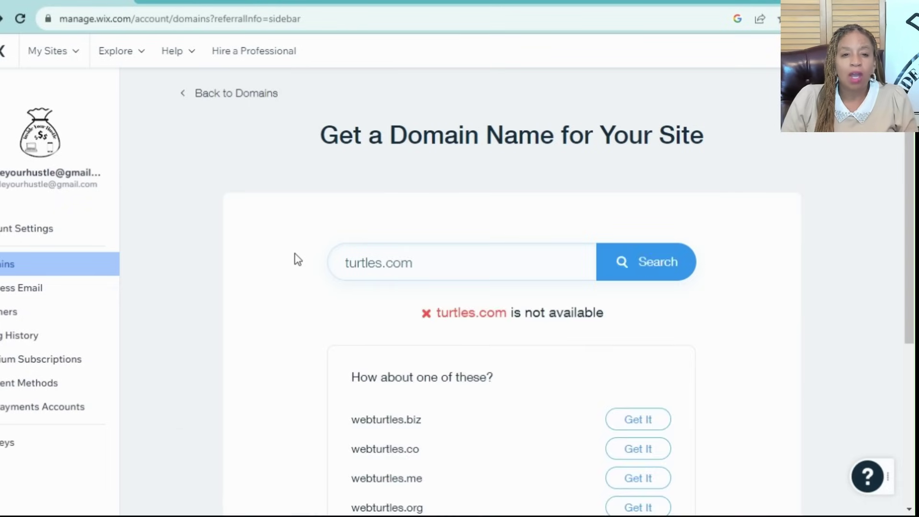
{"action": "key", "text": "BackSpace"}
{"action": "key", "text": "BackSpace"}
{"action": "key", "text": "BackSpace"}
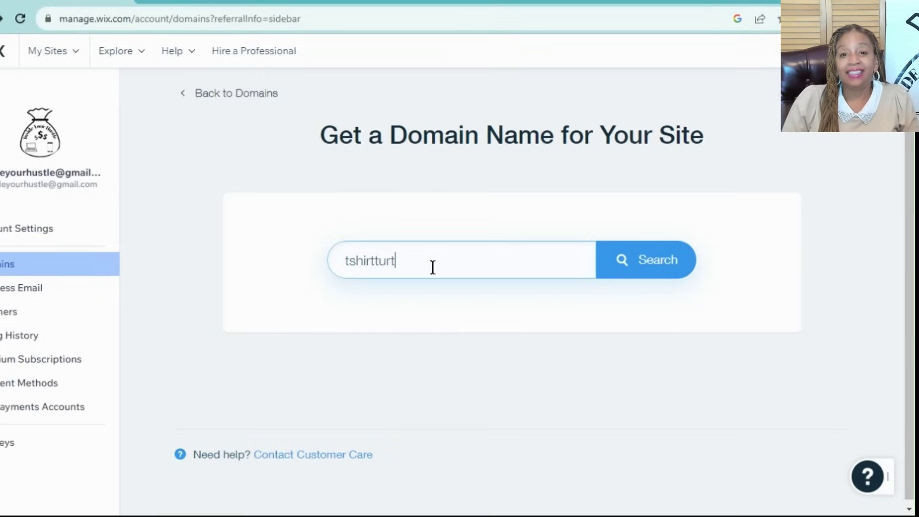
{"action": "key", "text": "Return"}
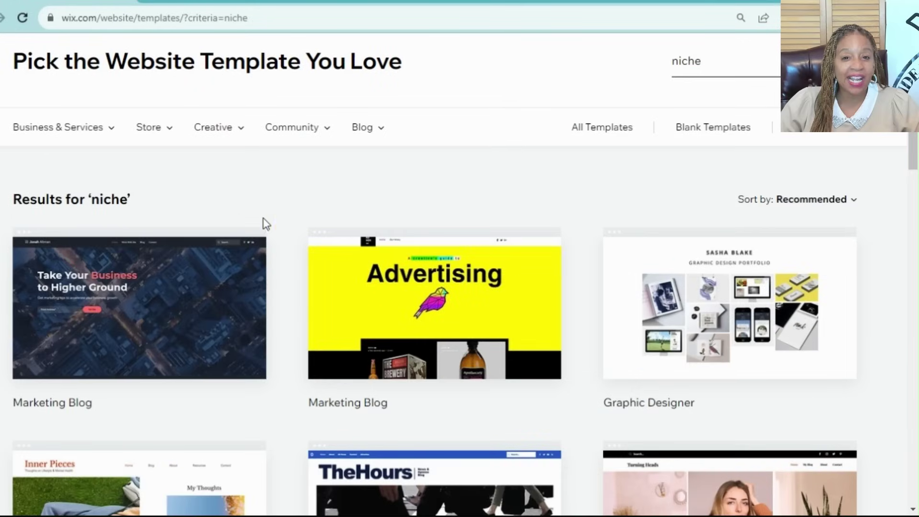
- Skip the 'niche' templates and let Wix generate the site with the Humble theme
{"action": "scroll", "coordinate": [266, 224], "scroll_direction": "down", "scroll_amount": 3}
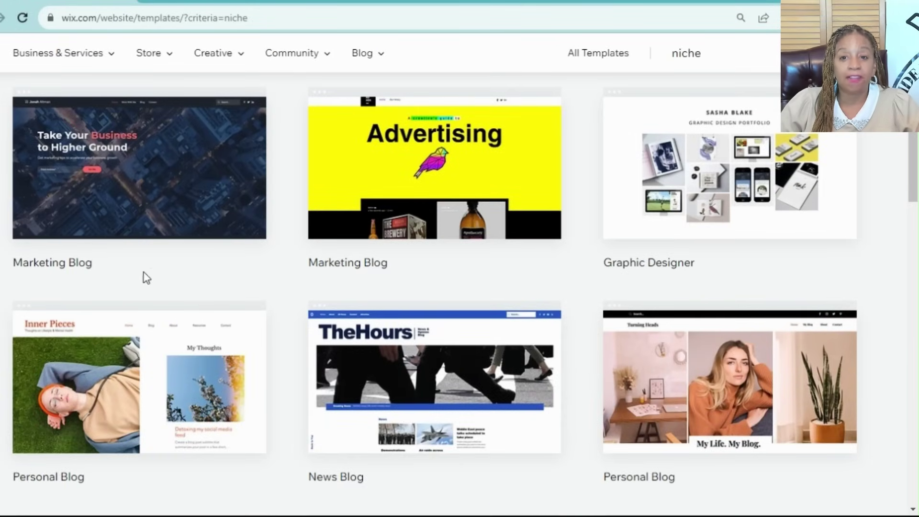
{"action": "scroll", "coordinate": [601, 273], "scroll_direction": "down", "scroll_amount": 4}
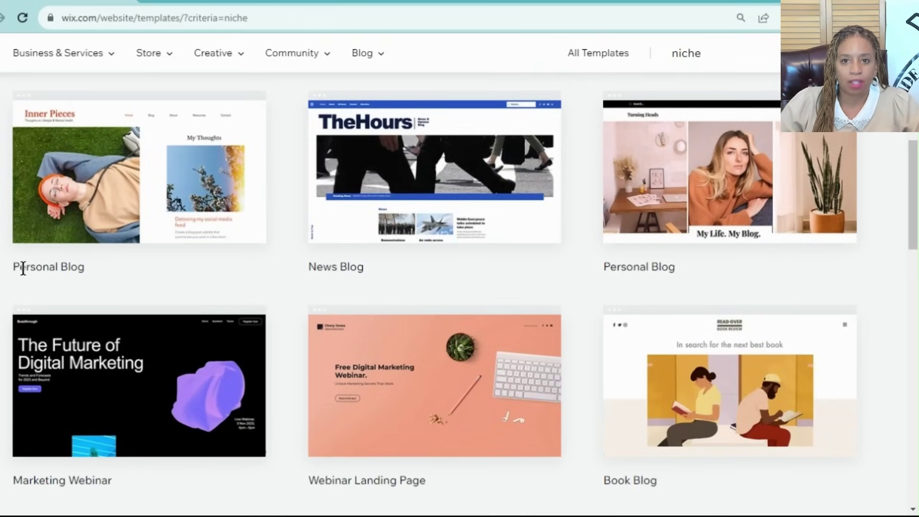
{"action": "scroll", "coordinate": [312, 249], "scroll_direction": "down", "scroll_amount": 4}
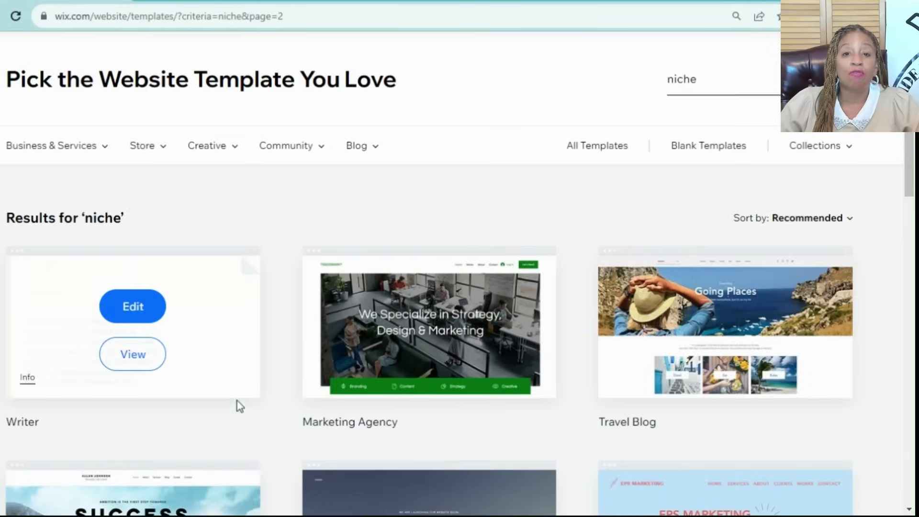
{"action": "scroll", "coordinate": [238, 403], "scroll_direction": "down", "scroll_amount": 2}
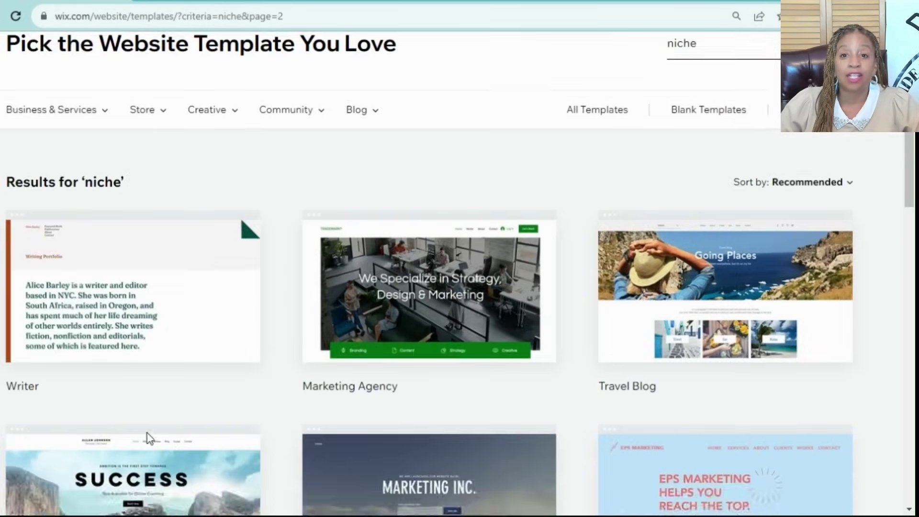
{"action": "scroll", "coordinate": [564, 345], "scroll_direction": "down", "scroll_amount": 4}
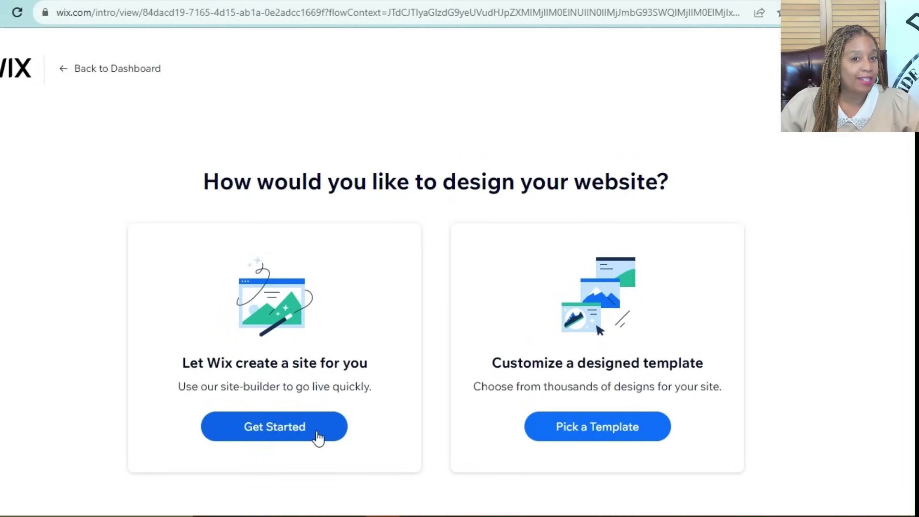
{"action": "left_click", "coordinate": [317, 435]}
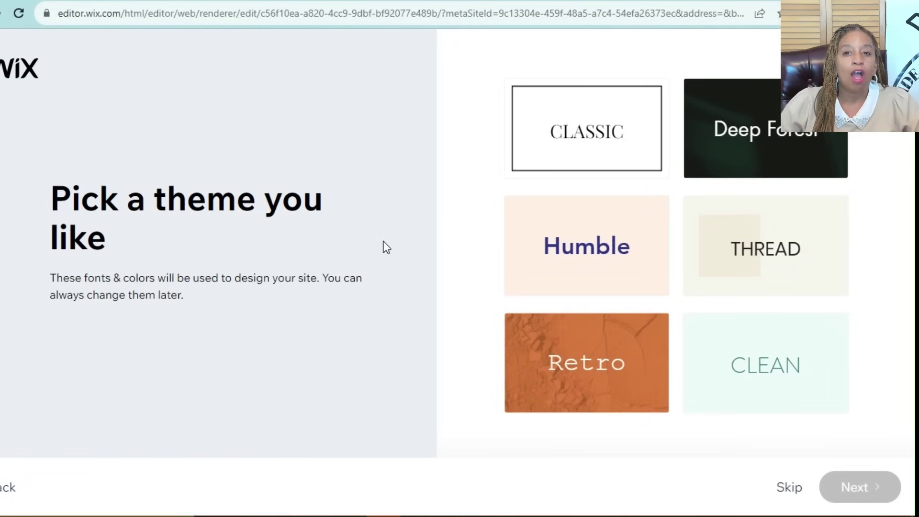
{"action": "left_click", "coordinate": [631, 256]}
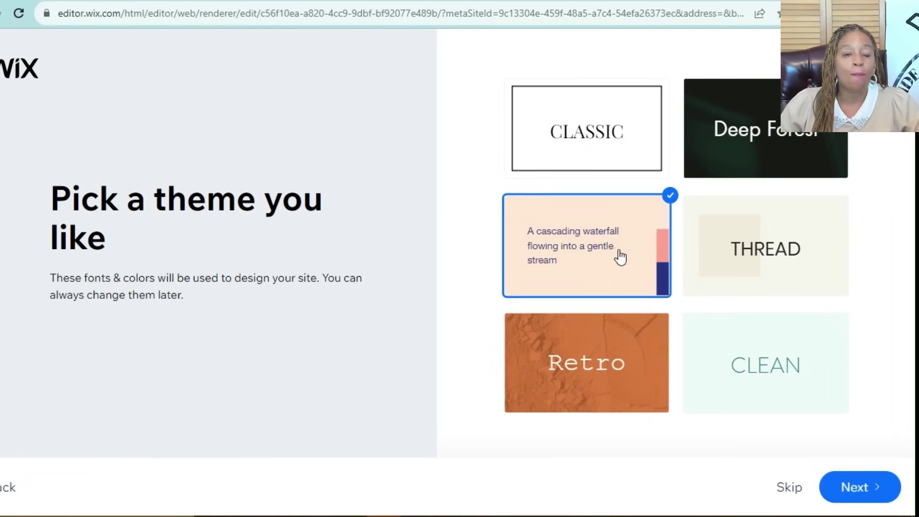
{"action": "left_click", "coordinate": [839, 487]}
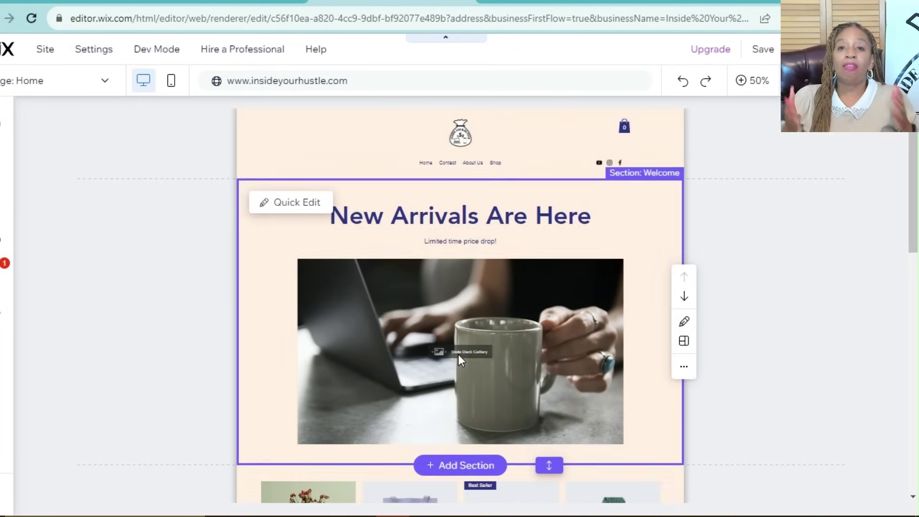
- Scroll through the New Arrivals Are Here homepage design in the Editor
{"action": "scroll", "coordinate": [416, 326], "scroll_direction": "down", "scroll_amount": 5}
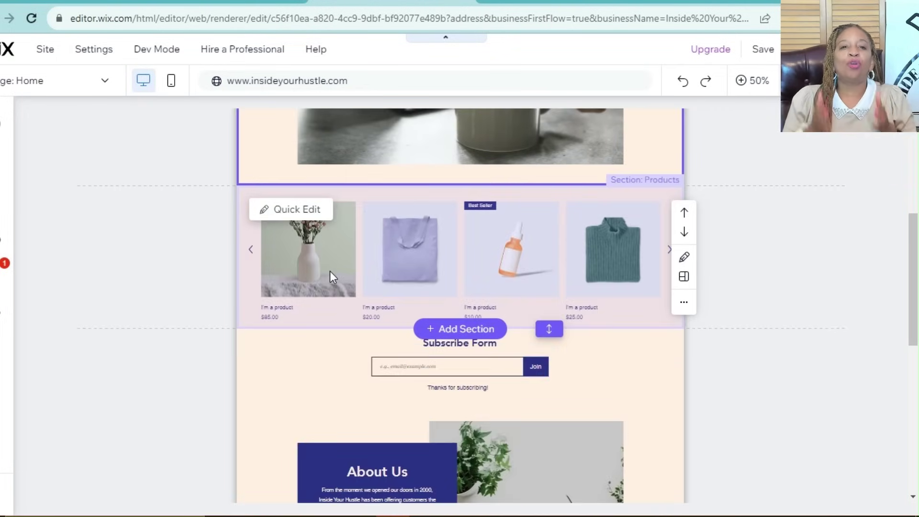
{"action": "scroll", "coordinate": [359, 326], "scroll_direction": "down", "scroll_amount": 4}
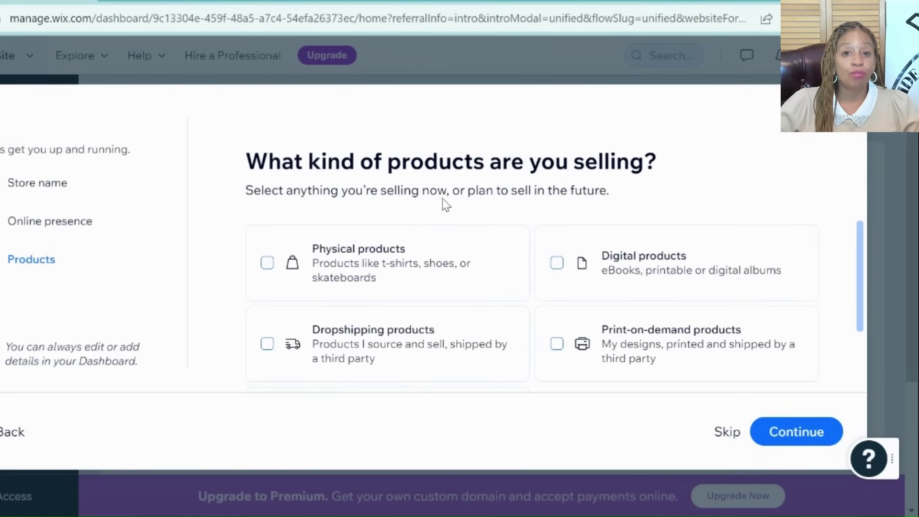
- Mark the store as selling print-on-demand products via Online store and Marketplaces & social media
{"action": "left_click", "coordinate": [622, 357]}
{"action": "left_click_drag", "start_coordinate": [854, 276], "coordinate": [863, 339]}
{"action": "left_click", "coordinate": [796, 431]}
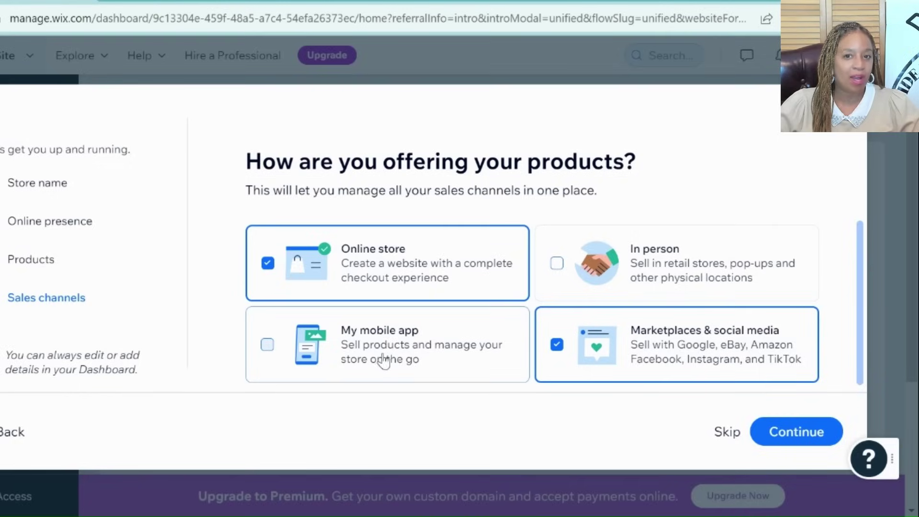
{"action": "left_click", "coordinate": [803, 435]}
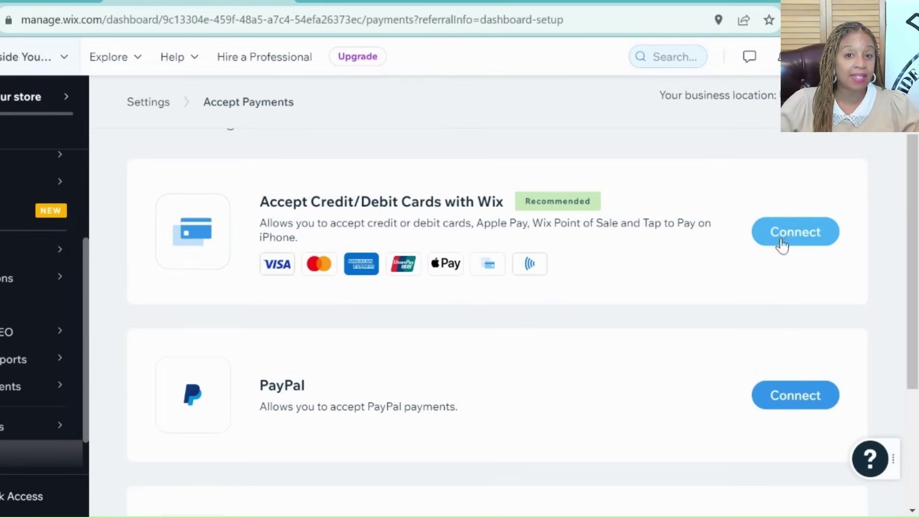
{"action": "scroll", "coordinate": [794, 305], "scroll_direction": "down", "scroll_amount": 3}
{"action": "scroll", "coordinate": [794, 305], "scroll_direction": "up", "scroll_amount": 3}
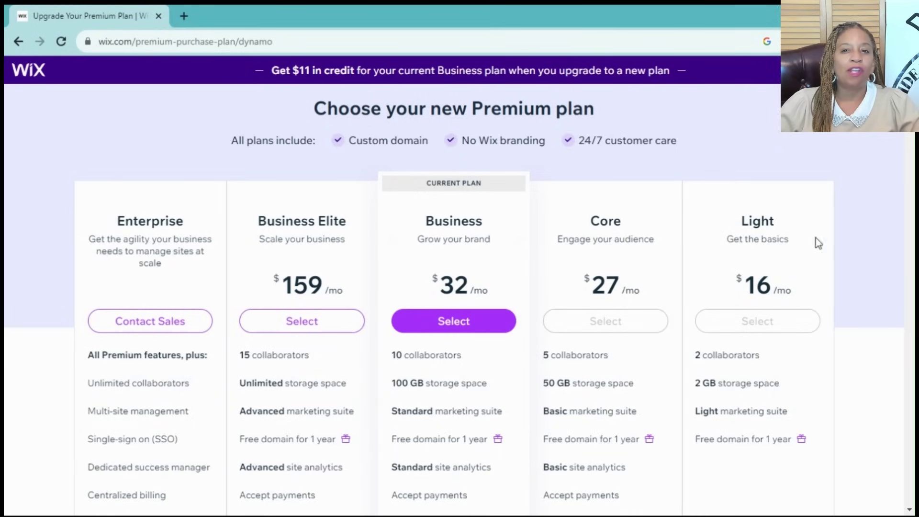
{"action": "scroll", "coordinate": [397, 359], "scroll_direction": "down", "scroll_amount": 1}
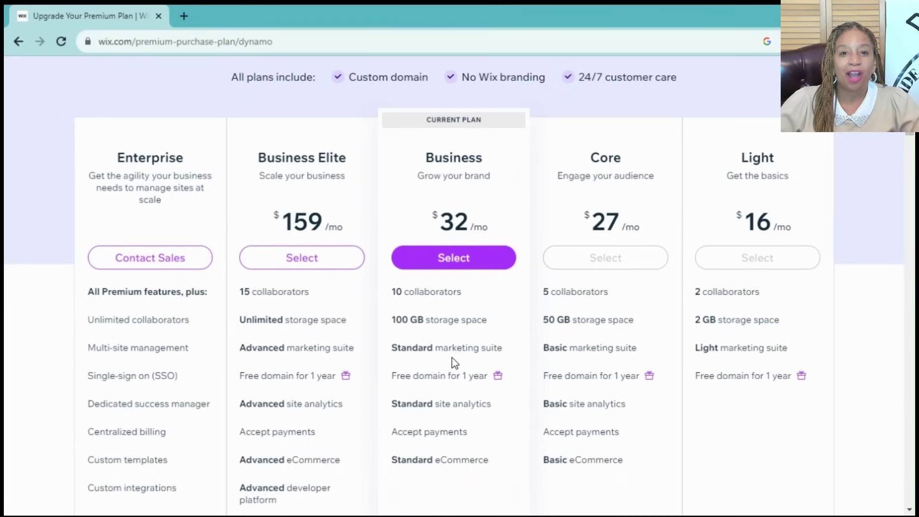
{"action": "scroll", "coordinate": [679, 254], "scroll_direction": "down", "scroll_amount": 2}
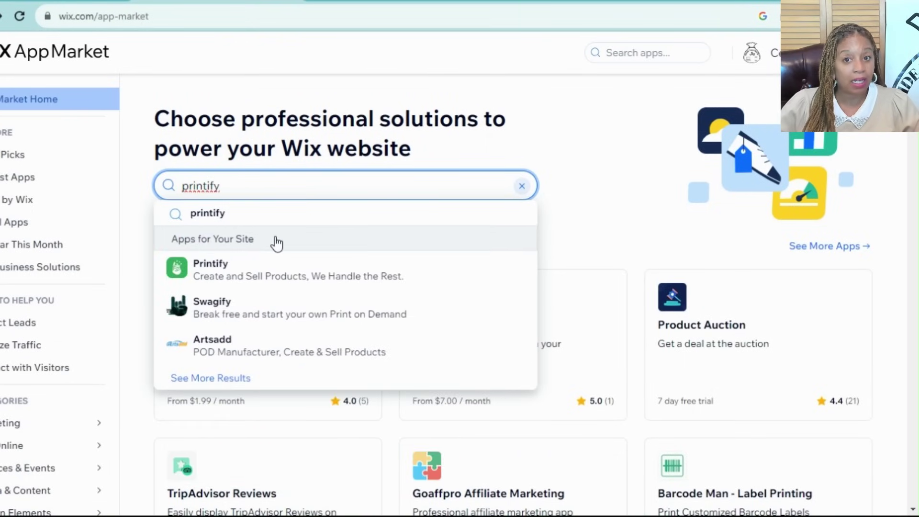
- Find 'printify' in the App Market and add the Printify app to the site
{"action": "key", "text": "Return"}
{"action": "left_click", "coordinate": [250, 220]}
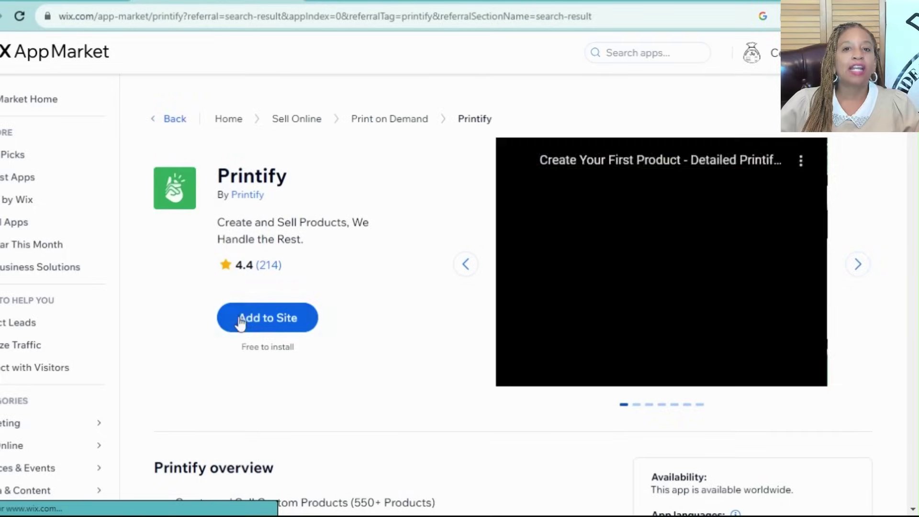
{"action": "left_click", "coordinate": [239, 319]}
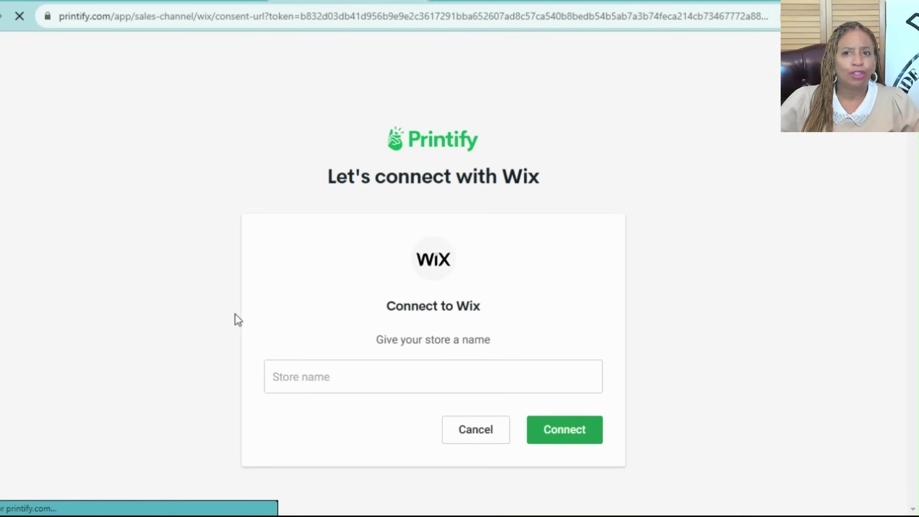
- Connect a store named 'Inside Your Hustle' to Wix and start designing with Monster Digital
{"action": "type", "text": "Inside Y"}
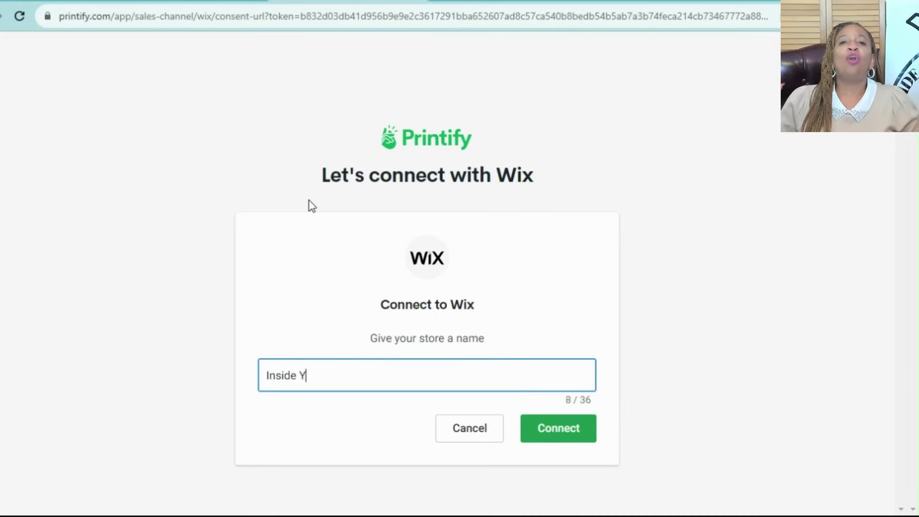
{"action": "type", "text": "our Hustle"}
{"action": "left_click", "coordinate": [566, 424]}
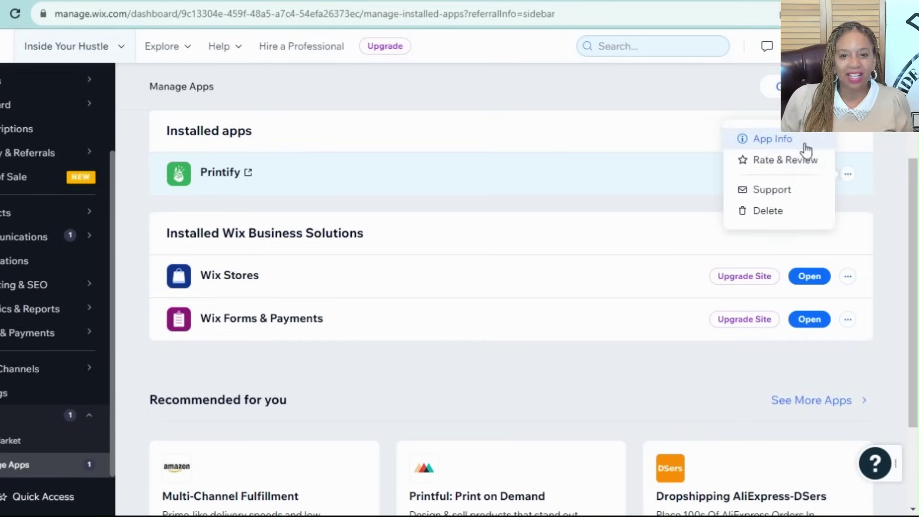
{"action": "left_click", "coordinate": [800, 141]}
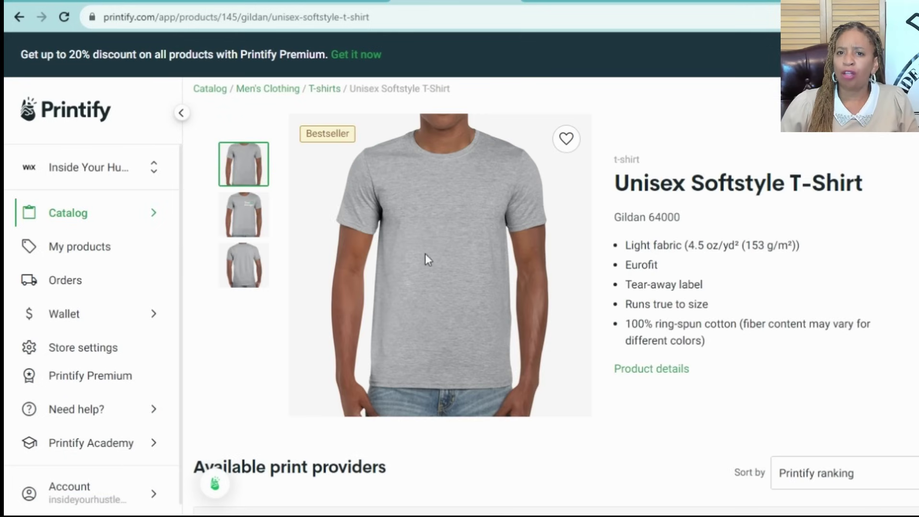
{"action": "scroll", "coordinate": [502, 283], "scroll_direction": "down", "scroll_amount": 6}
{"action": "scroll", "coordinate": [489, 251], "scroll_direction": "down", "scroll_amount": 5}
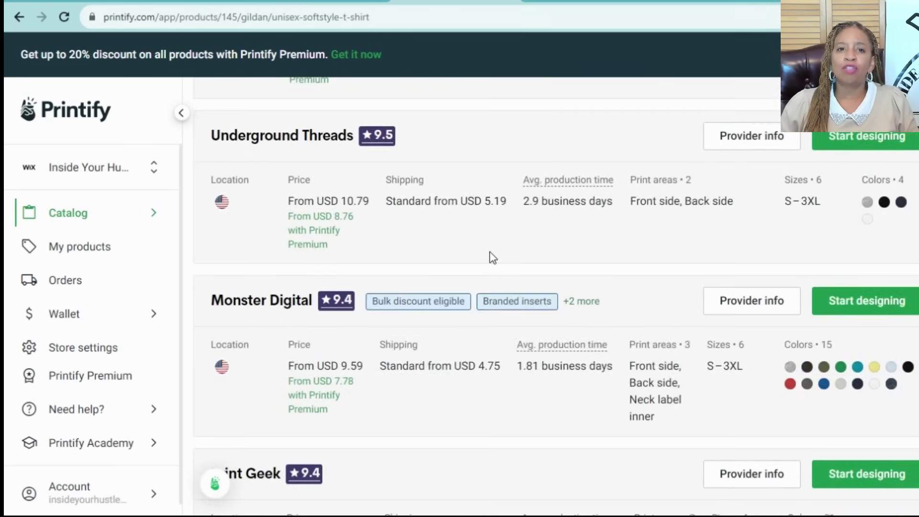
{"action": "left_click", "coordinate": [861, 229]}
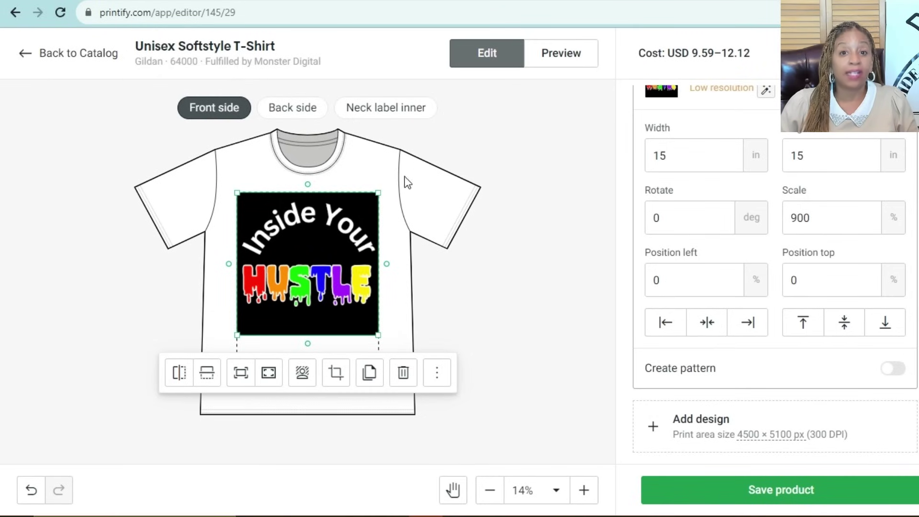
- Make the Softstyle T-shirt black and create a separate design for Black
{"action": "scroll", "coordinate": [845, 236], "scroll_direction": "up", "scroll_amount": 4}
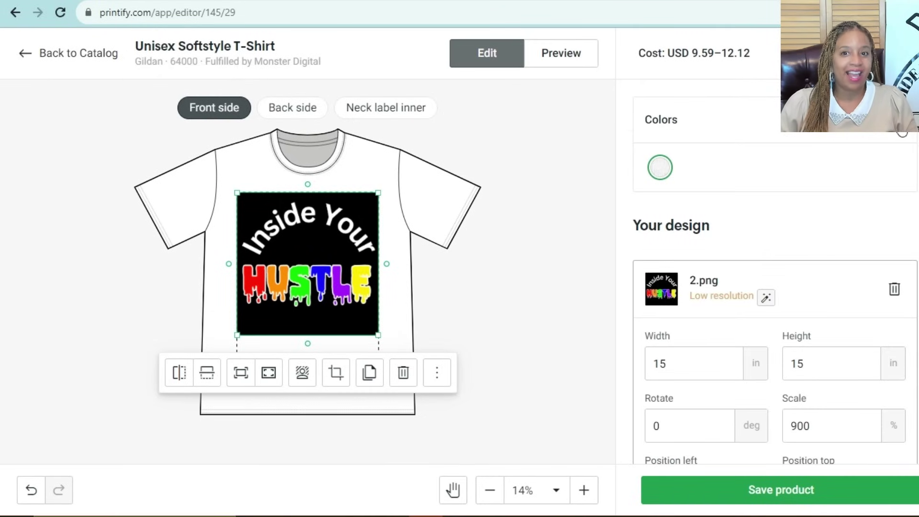
{"action": "left_click", "coordinate": [901, 133]}
{"action": "left_click", "coordinate": [796, 162]}
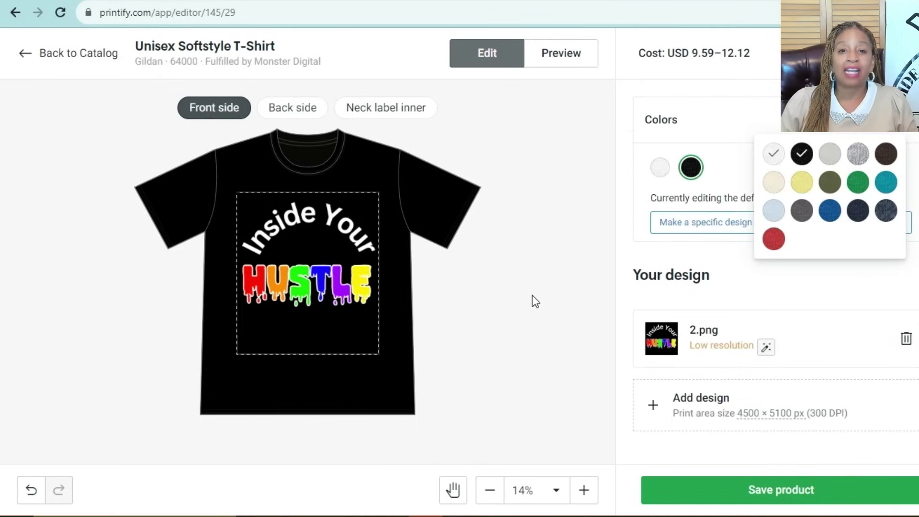
{"action": "left_click", "coordinate": [779, 126]}
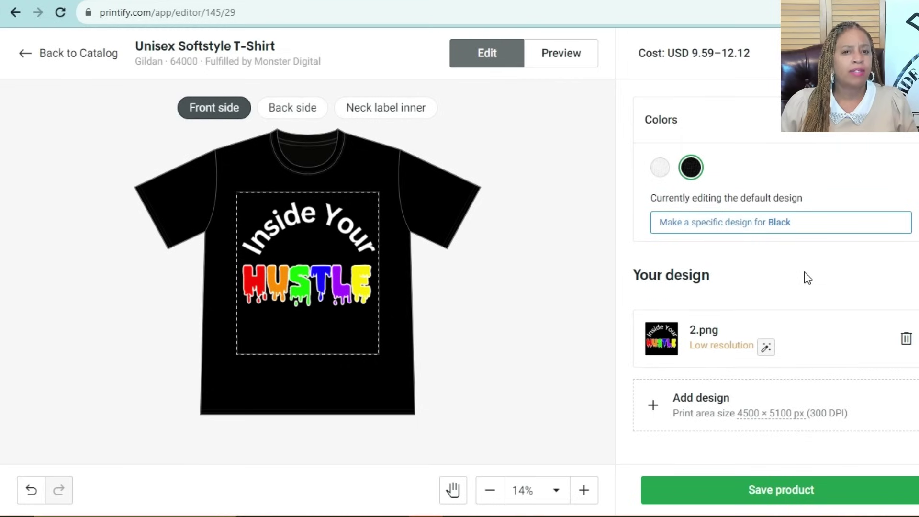
{"action": "left_click", "coordinate": [760, 223]}
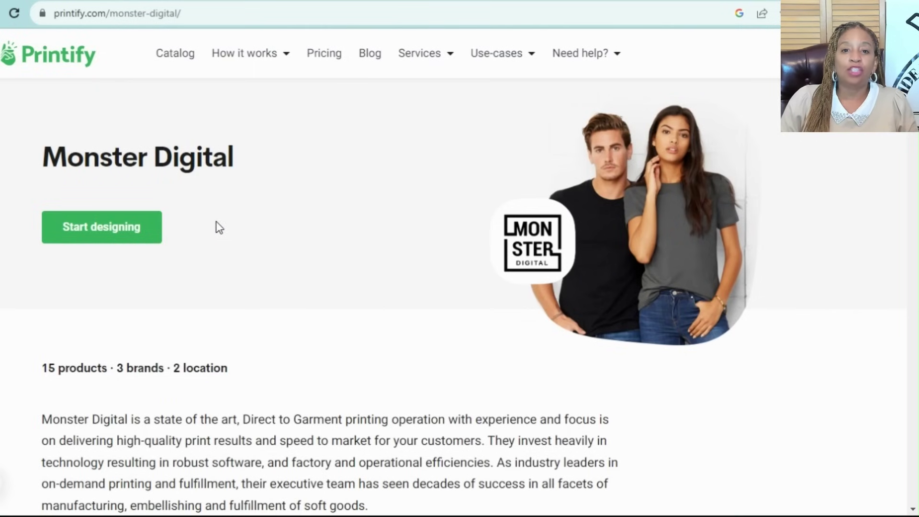
- Preview the tote bag and Drip T-shirt mockup images in My products
{"action": "scroll", "coordinate": [219, 228], "scroll_direction": "down", "scroll_amount": 3}
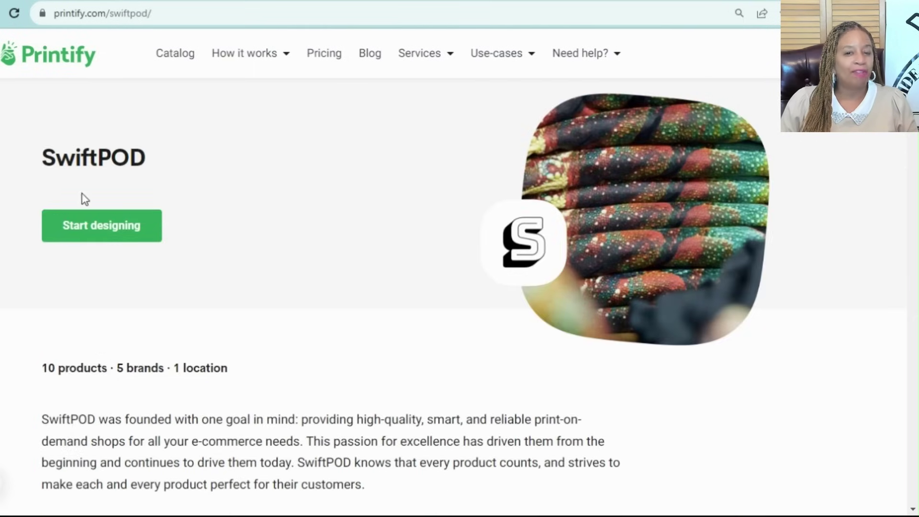
{"action": "scroll", "coordinate": [185, 205], "scroll_direction": "down", "scroll_amount": 5}
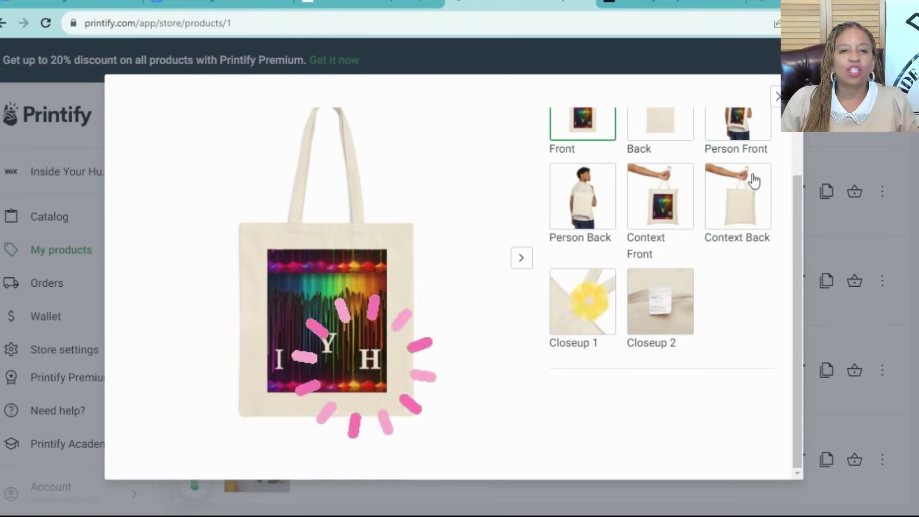
{"action": "key", "text": "Escape"}
{"action": "left_click", "coordinate": [275, 386]}
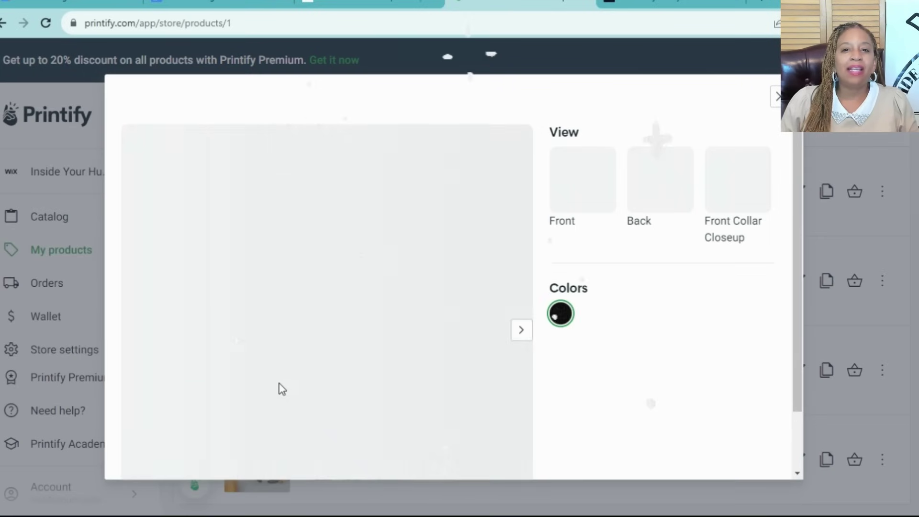
{"action": "scroll", "coordinate": [334, 354], "scroll_direction": "down", "scroll_amount": 2}
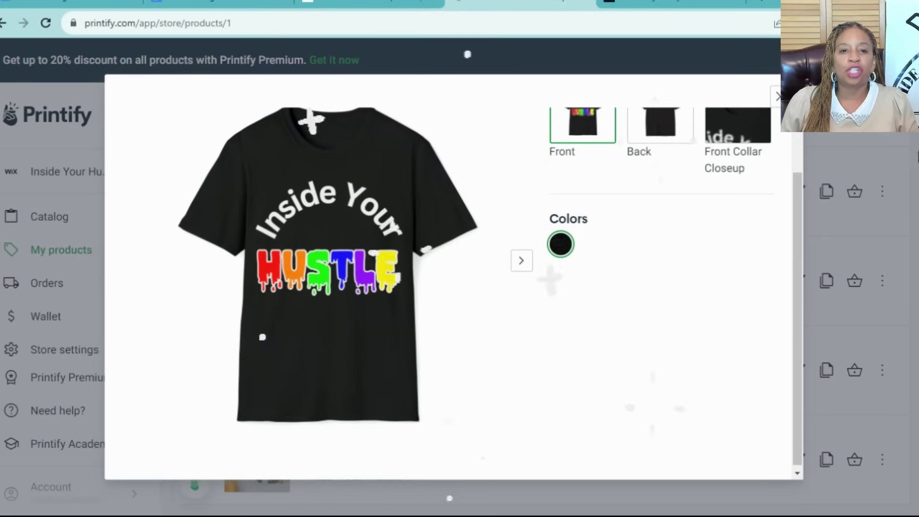
{"action": "key", "text": "Escape"}
- Preview The Hustle Mug's front, left and right mockup views
{"action": "scroll", "coordinate": [293, 388], "scroll_direction": "down", "scroll_amount": 1}
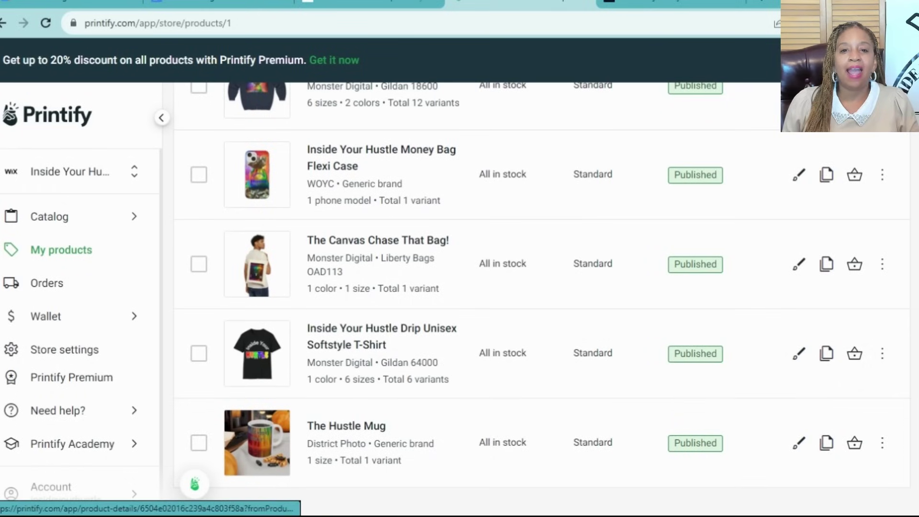
{"action": "left_click", "coordinate": [266, 464]}
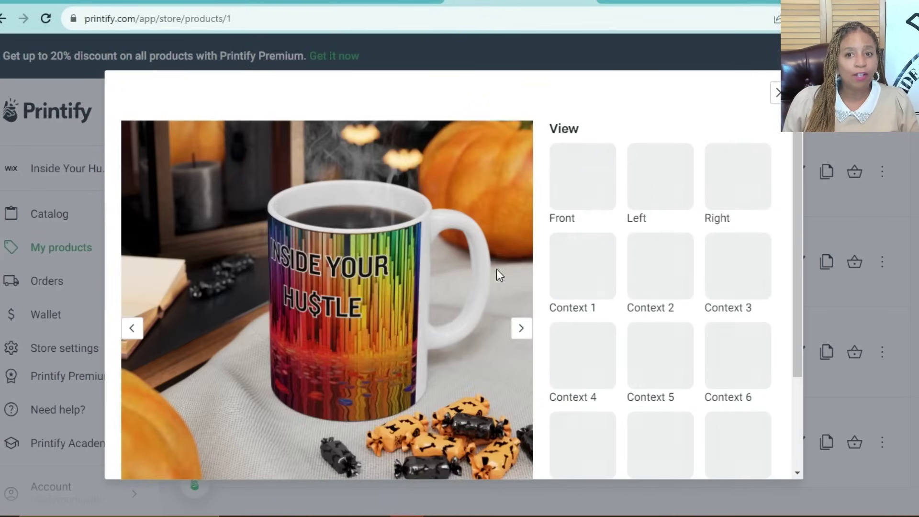
{"action": "left_click", "coordinate": [568, 187]}
{"action": "left_click", "coordinate": [663, 181]}
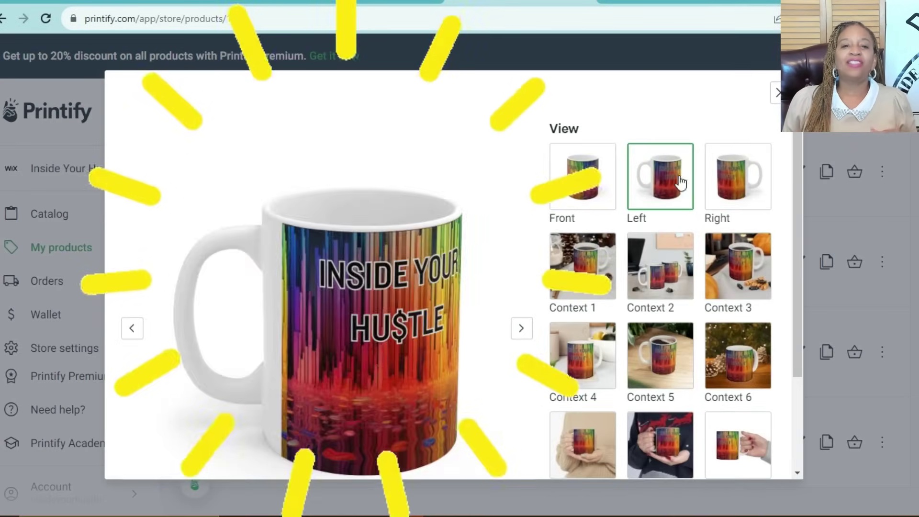
{"action": "left_click", "coordinate": [723, 180]}
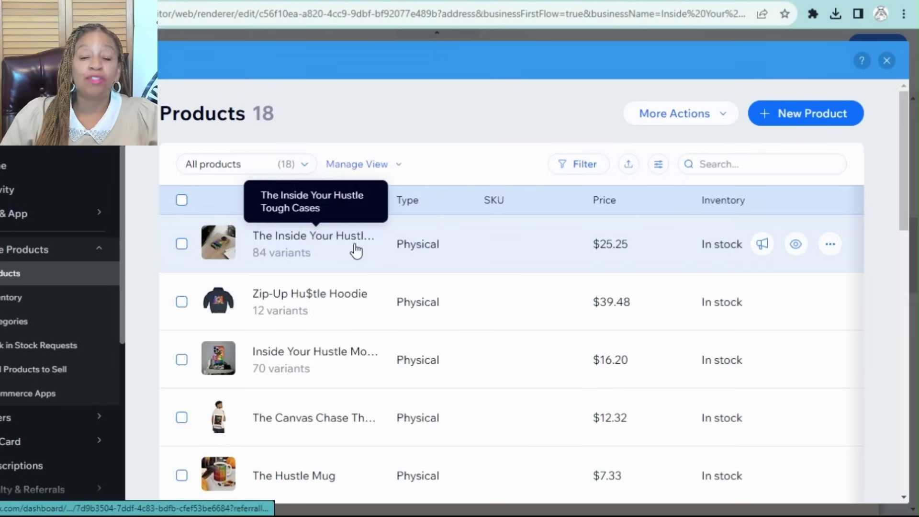
- Review the 18 imported products' prices and the Printify pricing table's 40% profit margins
{"action": "scroll", "coordinate": [356, 250], "scroll_direction": "down", "scroll_amount": 3}
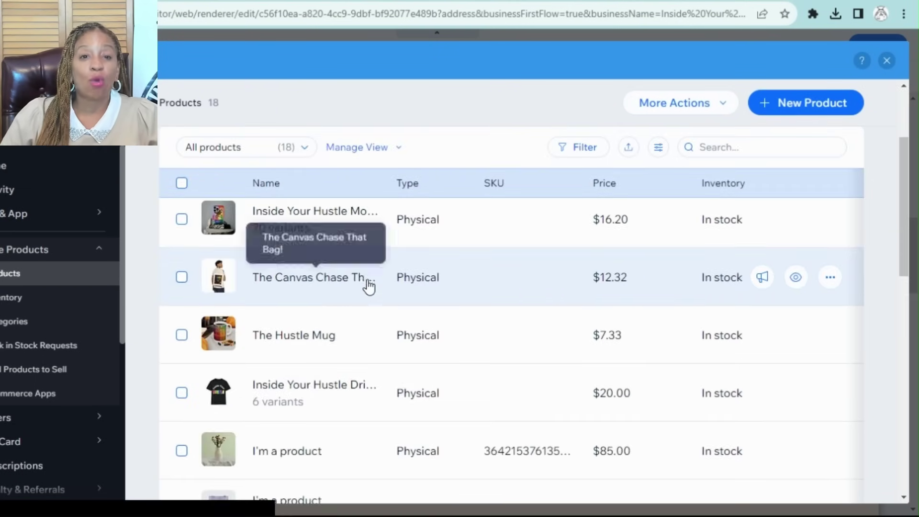
{"action": "scroll", "coordinate": [369, 287], "scroll_direction": "down", "scroll_amount": 5}
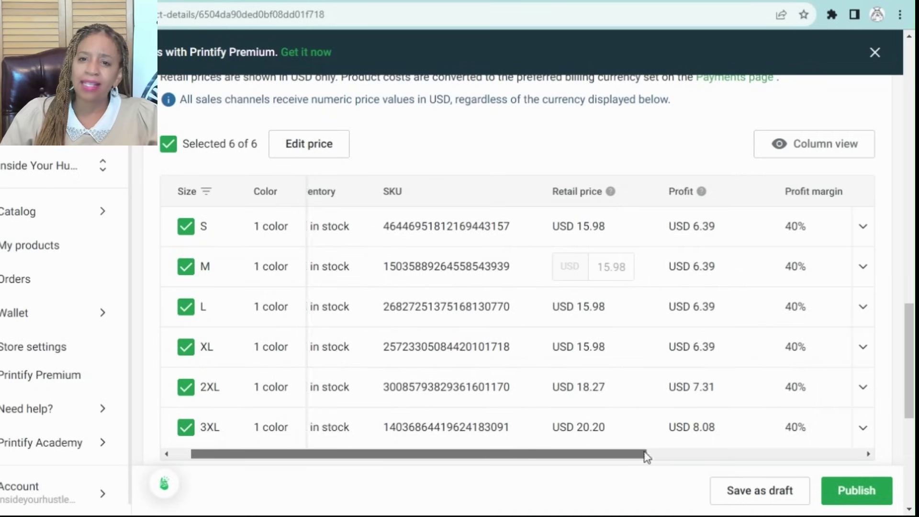
{"action": "left_click_drag", "start_coordinate": [647, 456], "coordinate": [709, 455]}
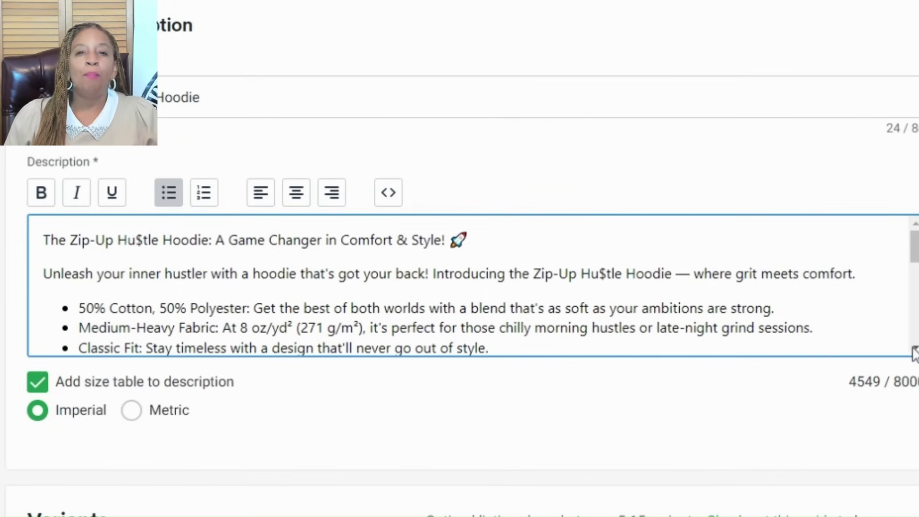
- Read the hoodie's bulleted description on blend, fabric weight, fit and label
{"action": "left_click", "coordinate": [914, 348]}
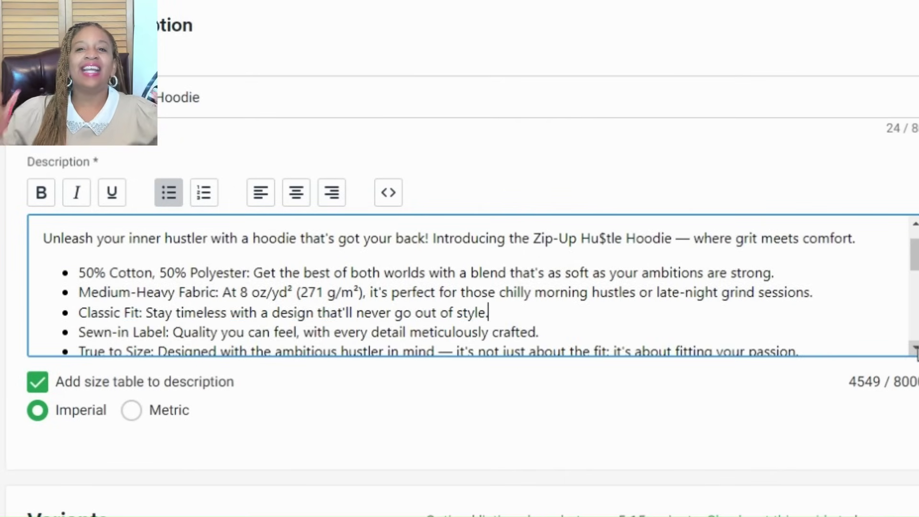
{"action": "left_click", "coordinate": [914, 348]}
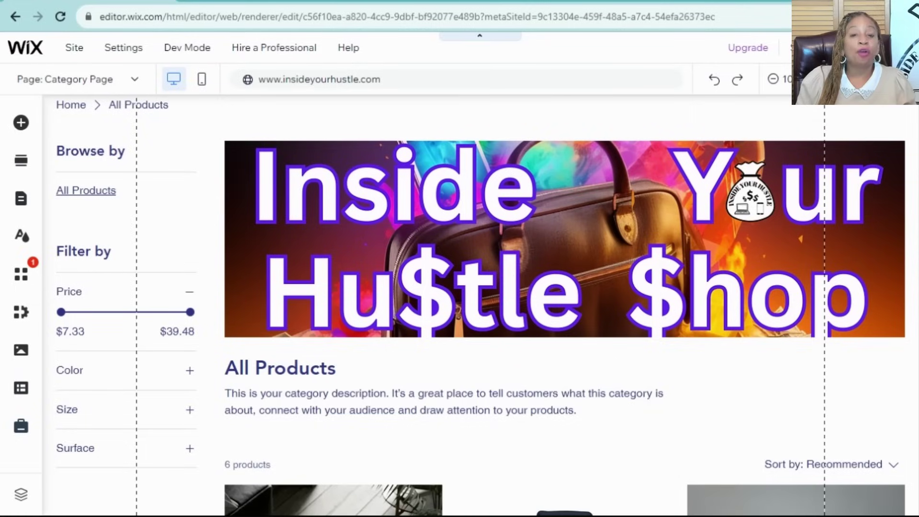
- Scroll down the All Products page to reach The Inside Your Hustle Tough Cases listing
{"action": "scroll", "coordinate": [479, 306], "scroll_direction": "down", "scroll_amount": 4}
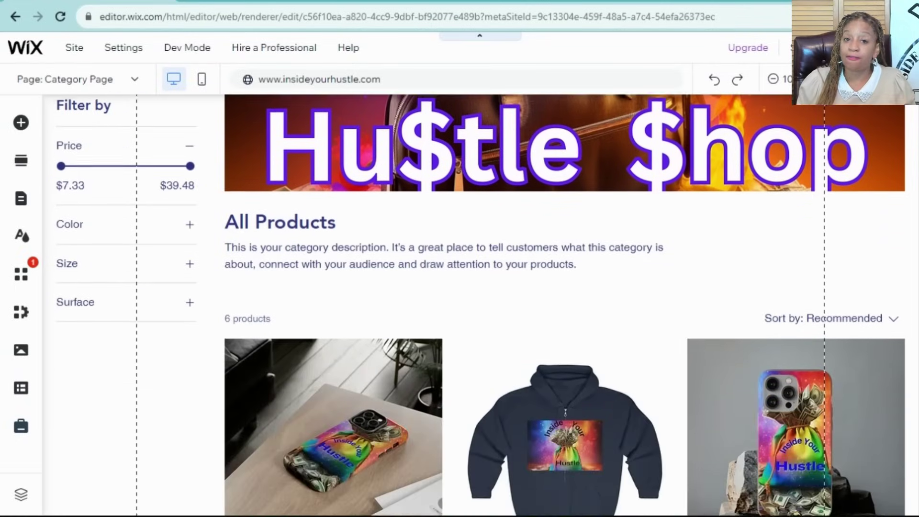
{"action": "scroll", "coordinate": [479, 306], "scroll_direction": "down", "scroll_amount": 5}
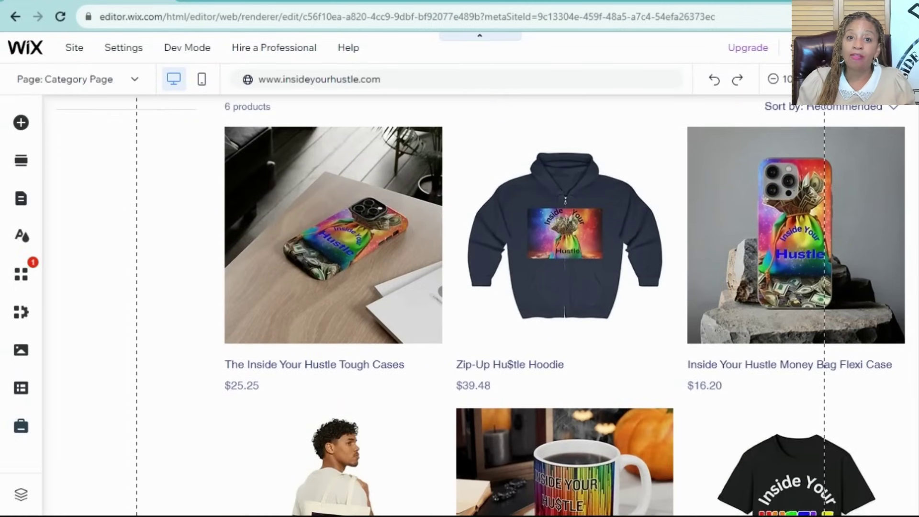
{"action": "scroll", "coordinate": [478, 307], "scroll_direction": "down", "scroll_amount": 3}
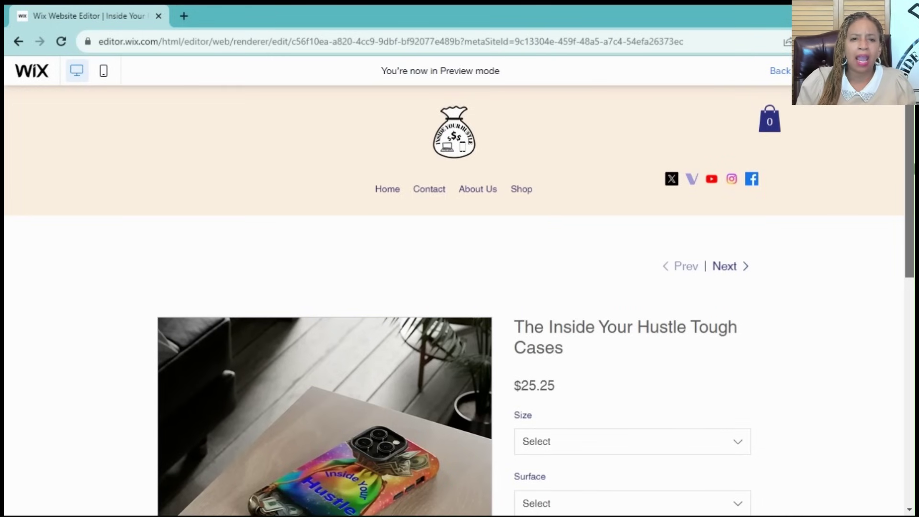
{"action": "scroll", "coordinate": [906, 238], "scroll_direction": "down", "scroll_amount": 3}
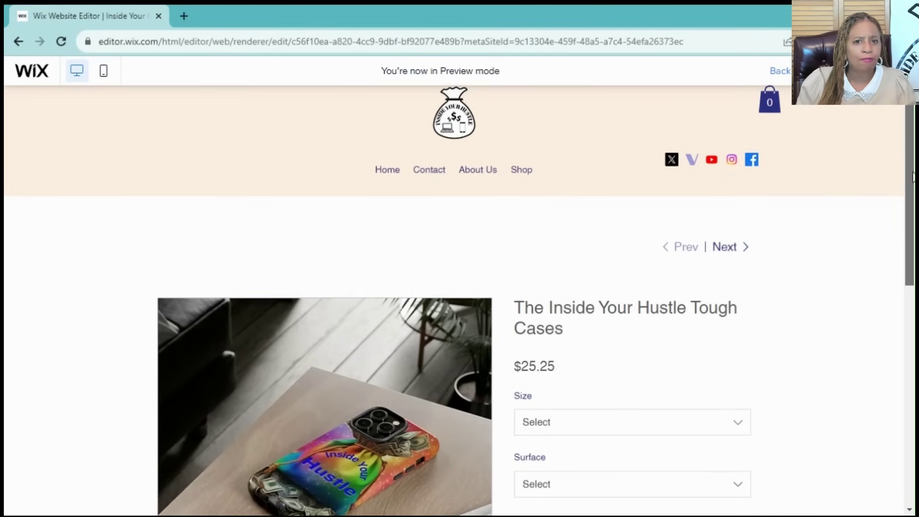
{"action": "scroll", "coordinate": [907, 238], "scroll_direction": "down", "scroll_amount": 2}
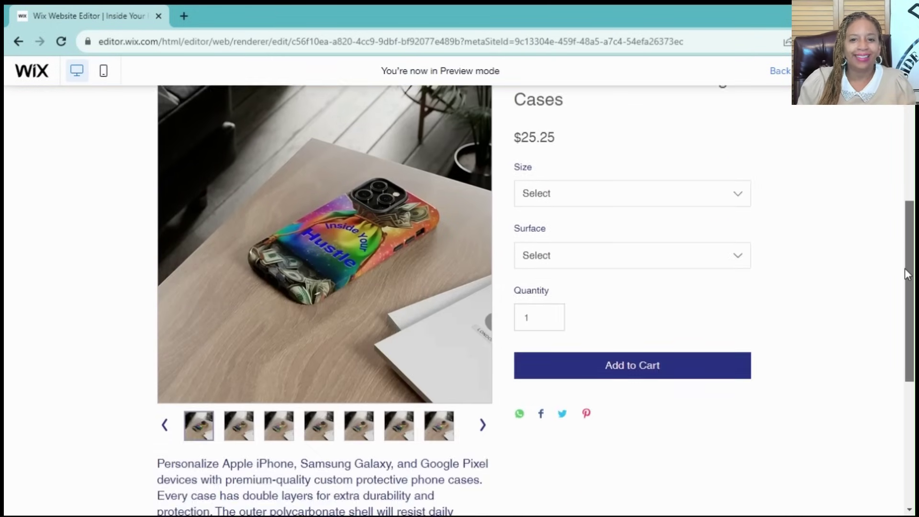